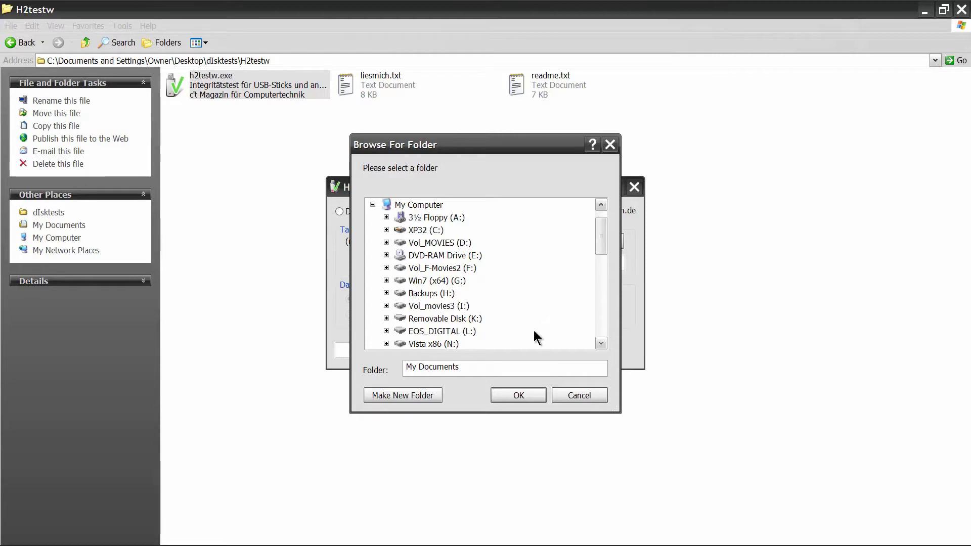
Step: Set EOS_DIGITAL (L:) as the H2testw target and run a write and verify test on all available space
{"action": "left_click", "coordinate": [451, 330]}
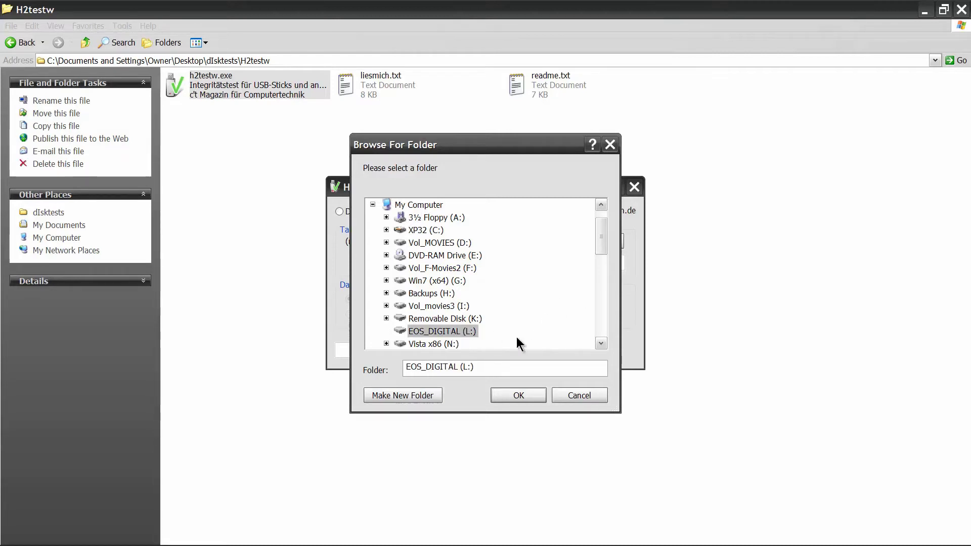
{"action": "left_click", "coordinate": [520, 393]}
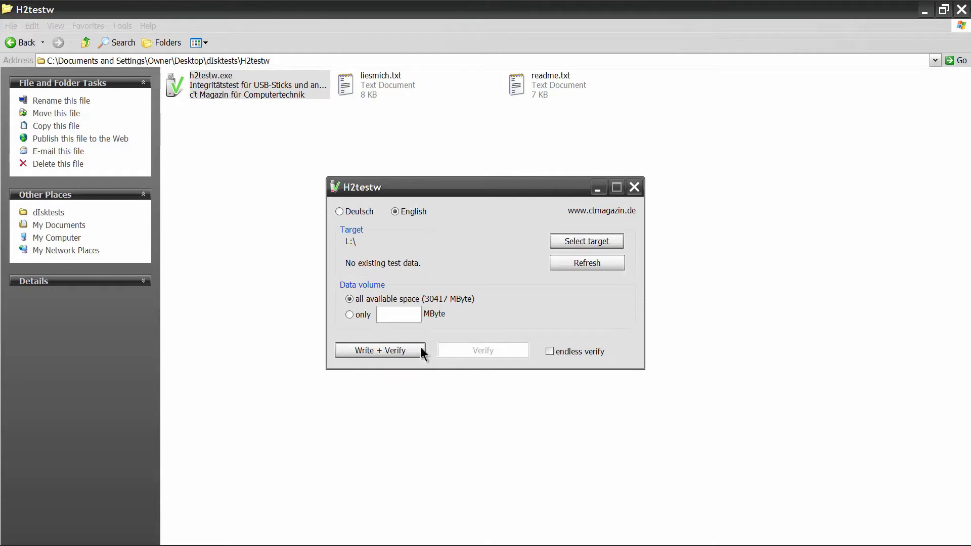
{"action": "left_click", "coordinate": [388, 352]}
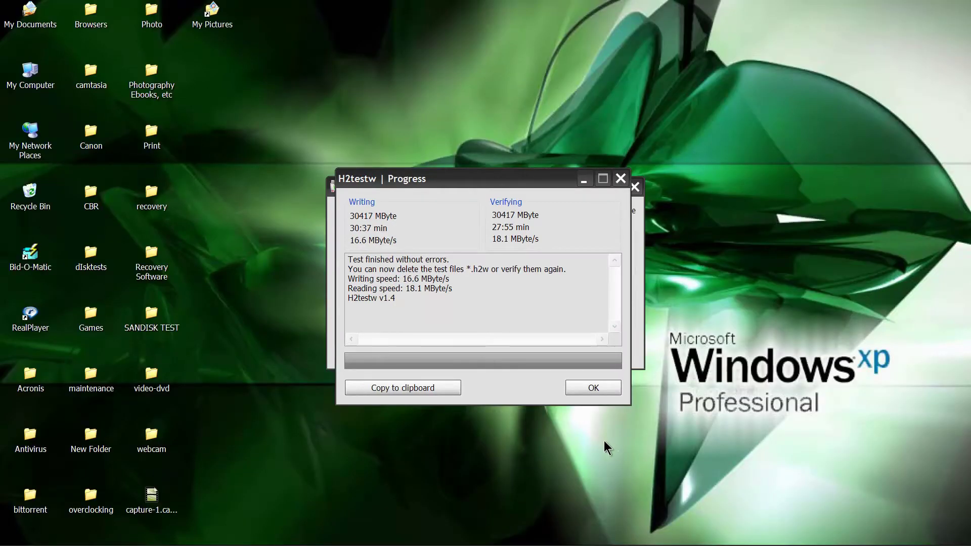
Step: Copy the H2testw result text to the clipboard and paste it into a new WordPad document
{"action": "left_click", "coordinate": [433, 393]}
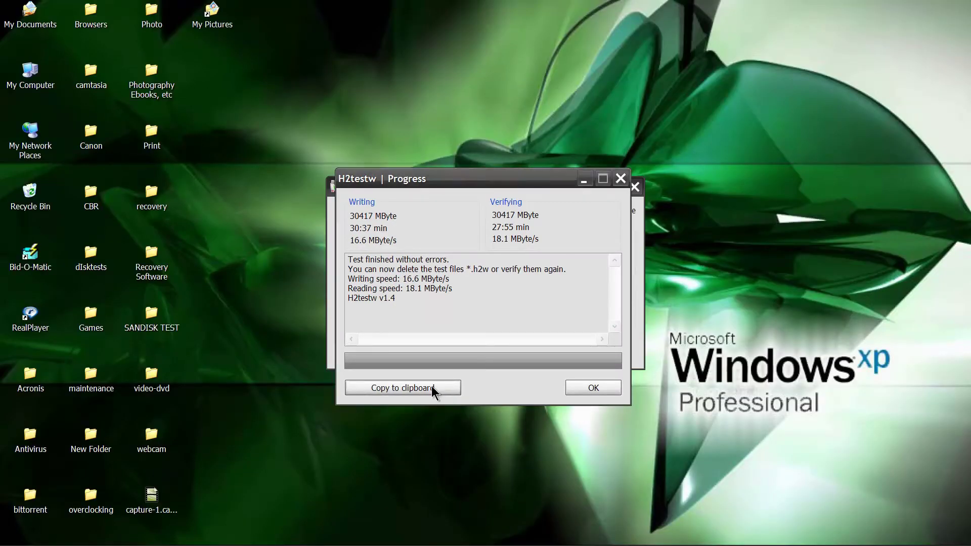
{"action": "left_click", "coordinate": [22, 539]}
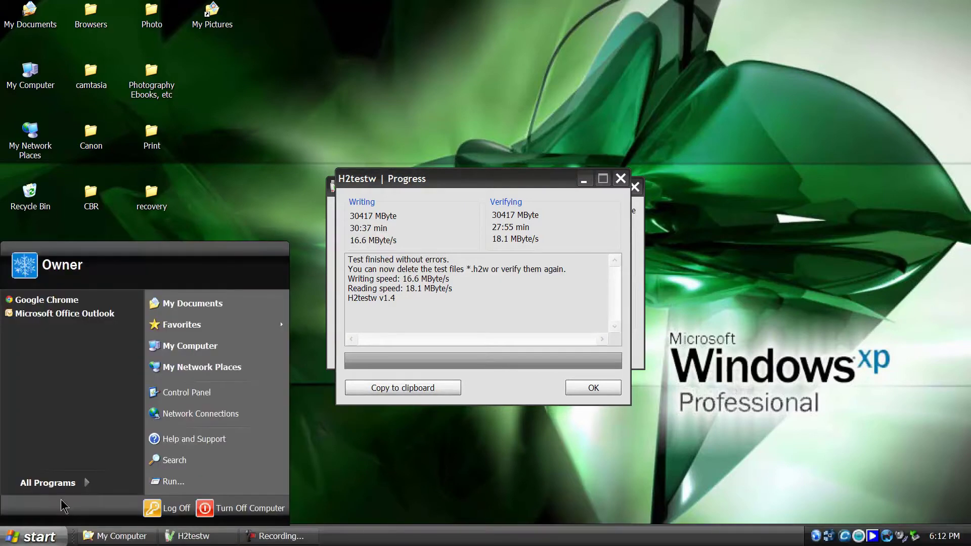
{"action": "left_click", "coordinate": [62, 489]}
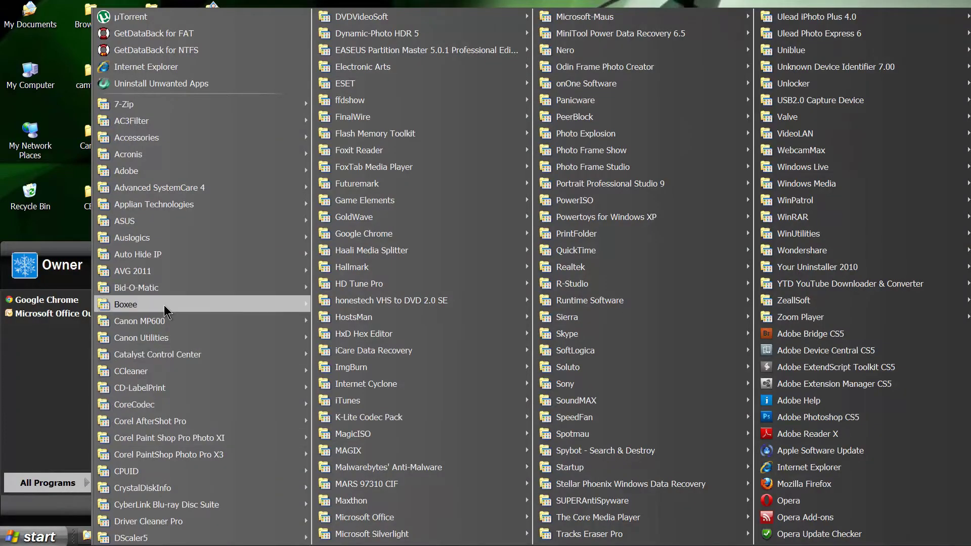
{"action": "mouse_move", "coordinate": [212, 138]}
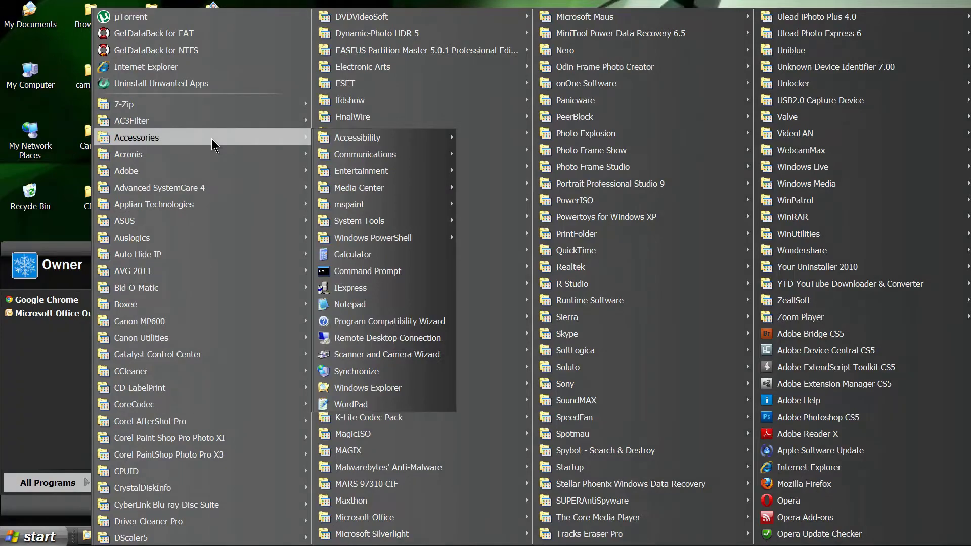
{"action": "left_click", "coordinate": [395, 403]}
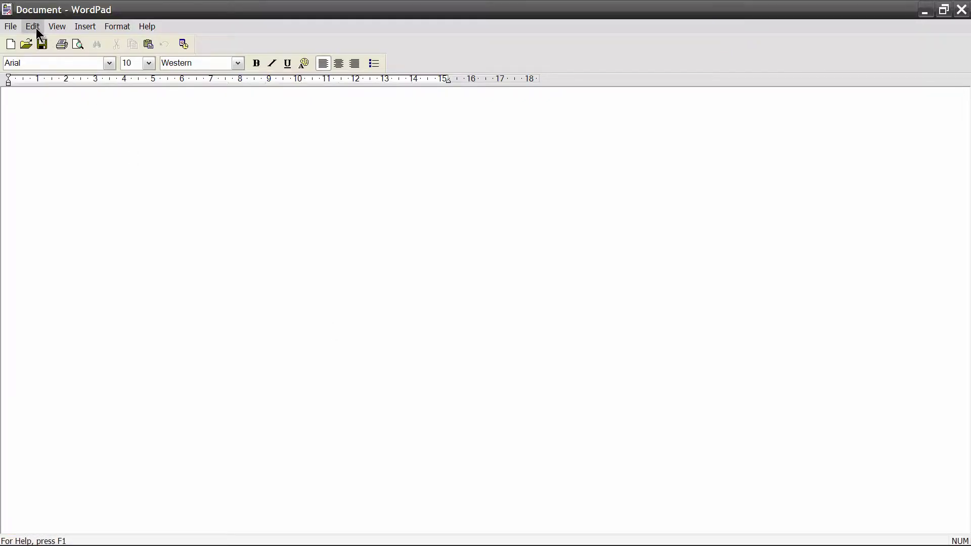
{"action": "left_click", "coordinate": [38, 33]}
{"action": "left_click", "coordinate": [65, 84]}
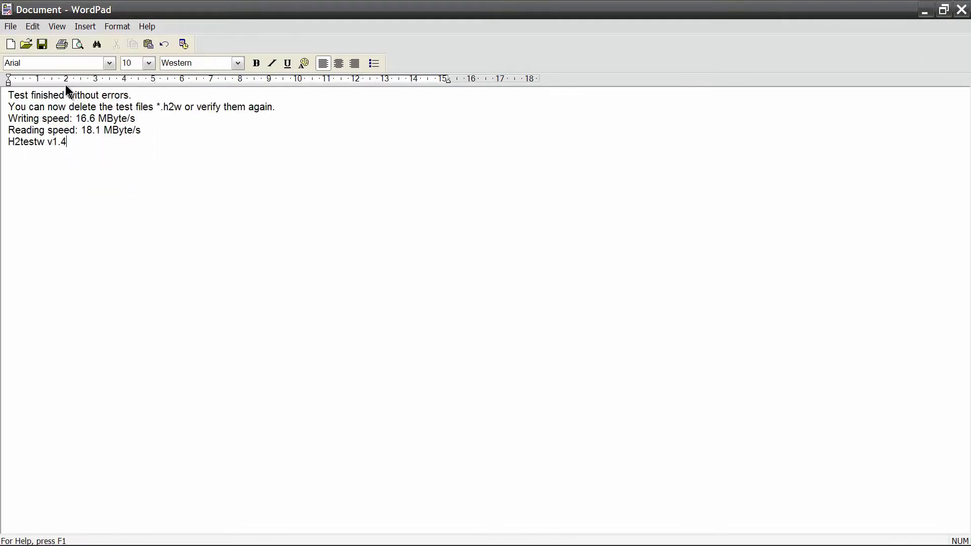
Step: Save the pasted test report to the Desktop as h2testw_r3 in Rich Text Format and close the document
{"action": "left_click", "coordinate": [9, 26]}
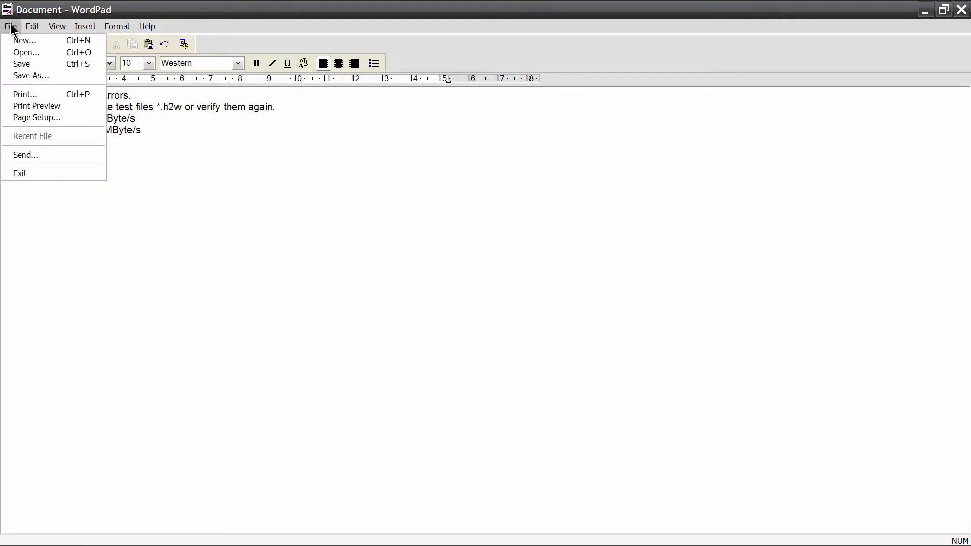
{"action": "left_click", "coordinate": [30, 76]}
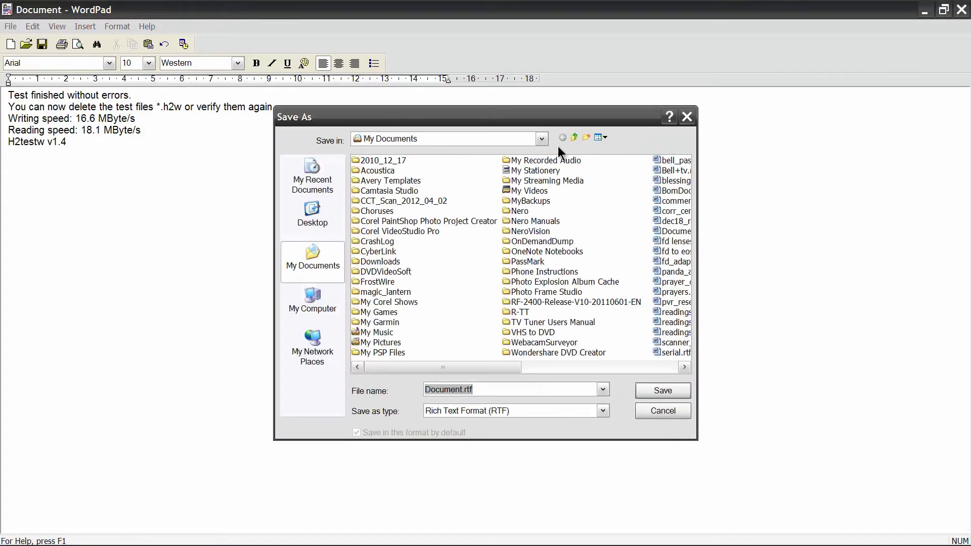
{"action": "left_click", "coordinate": [542, 140]}
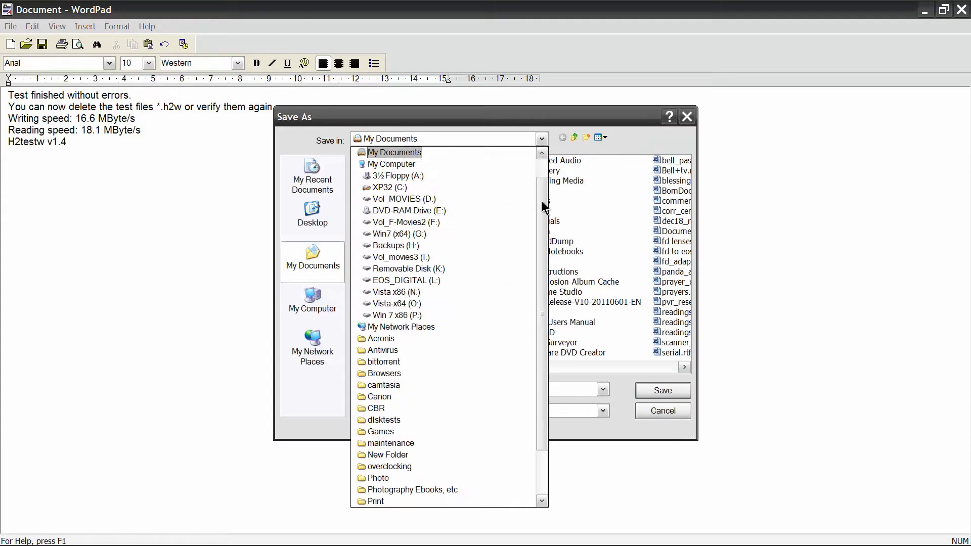
{"action": "left_click", "coordinate": [462, 163]}
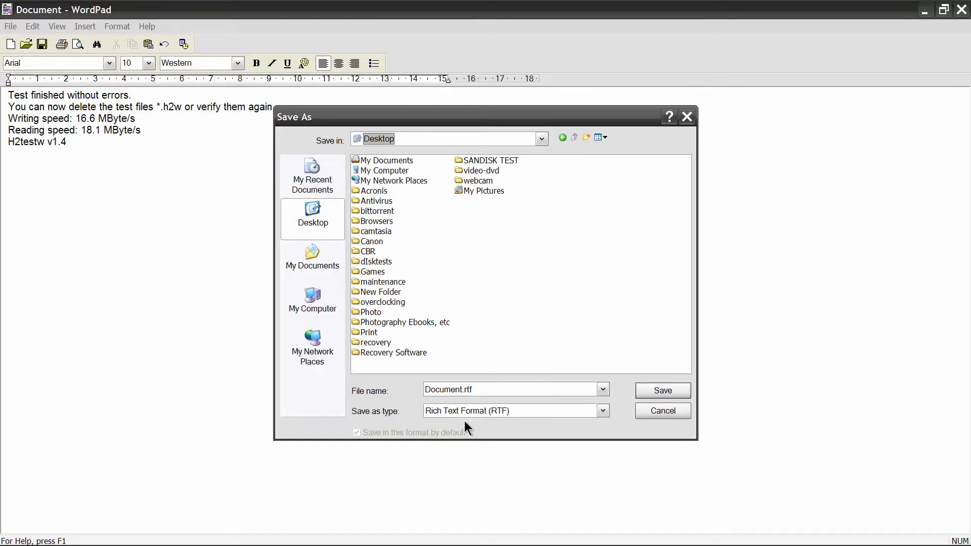
{"action": "double_click", "coordinate": [484, 389]}
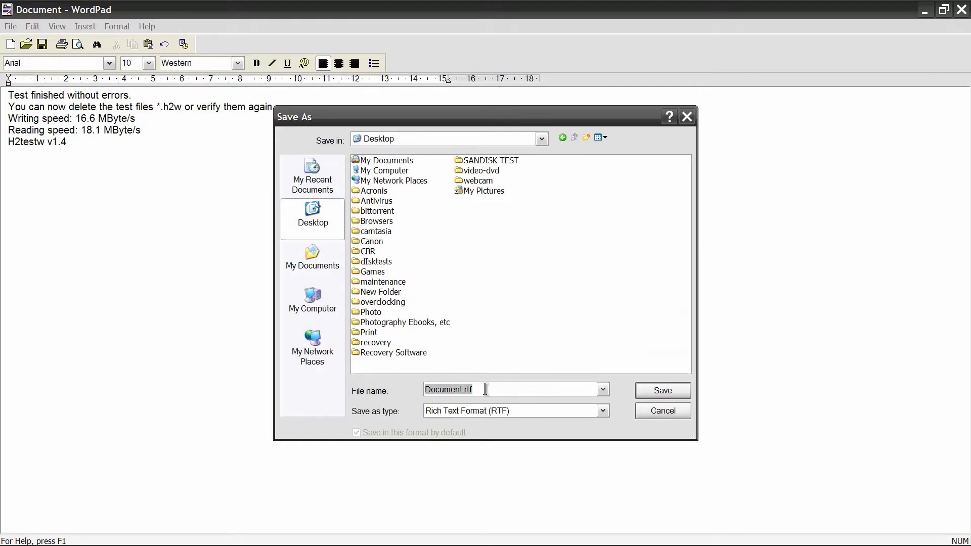
{"action": "type", "text": "h2test2"}
{"action": "key", "text": "BackSpace"}
{"action": "type", "text": "w_r3"}
{"action": "left_click", "coordinate": [653, 389]}
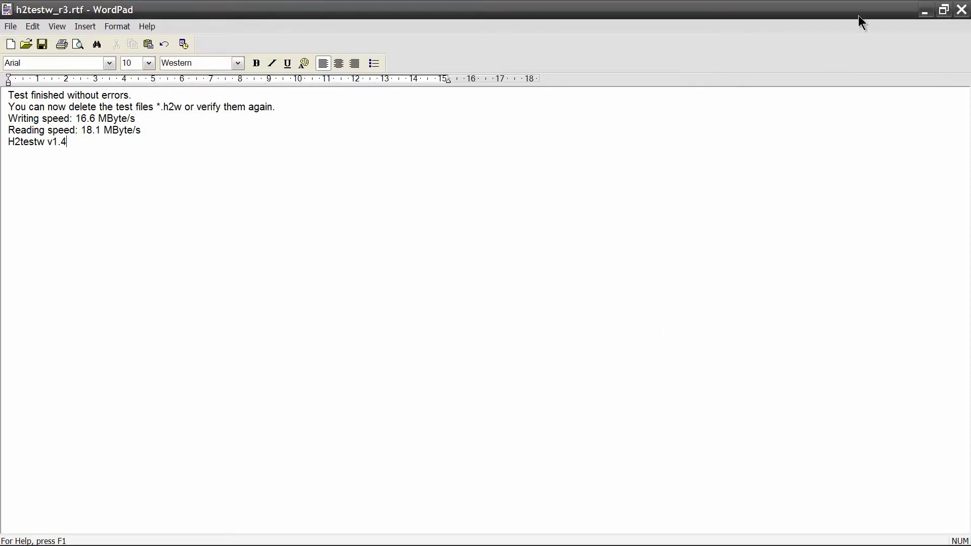
{"action": "left_click", "coordinate": [962, 10]}
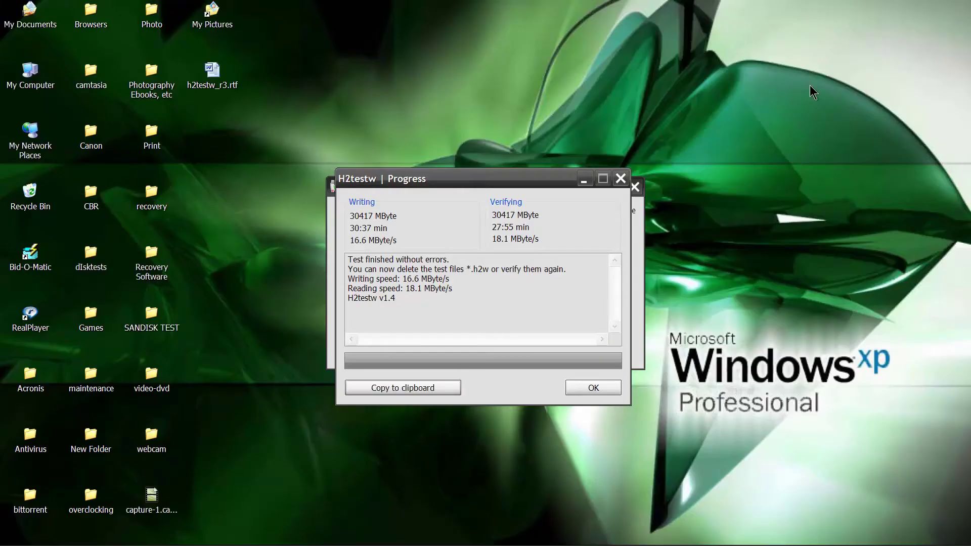
Step: Open the saved h2testw_r3.rtf report from the desktop to check its contents, and close it
{"action": "double_click", "coordinate": [215, 71]}
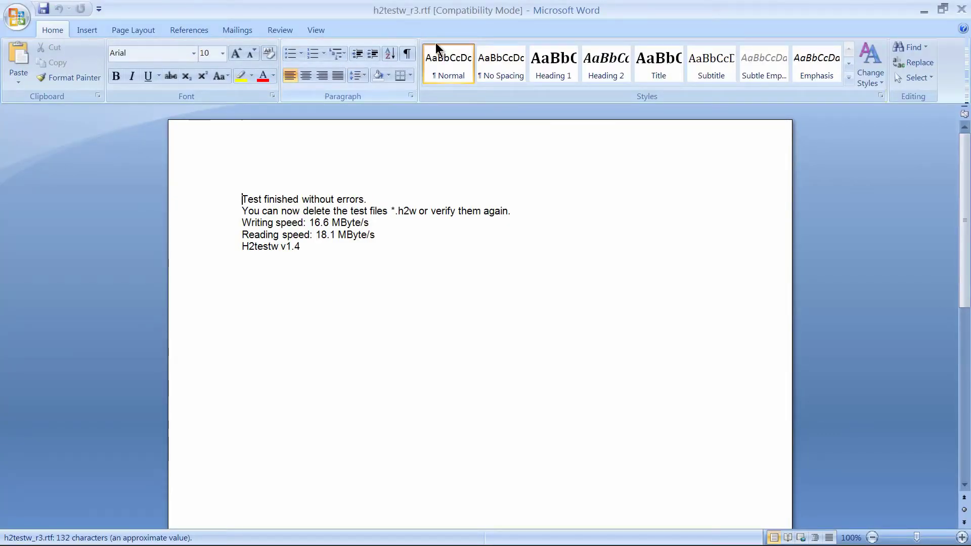
{"action": "left_click", "coordinate": [963, 13]}
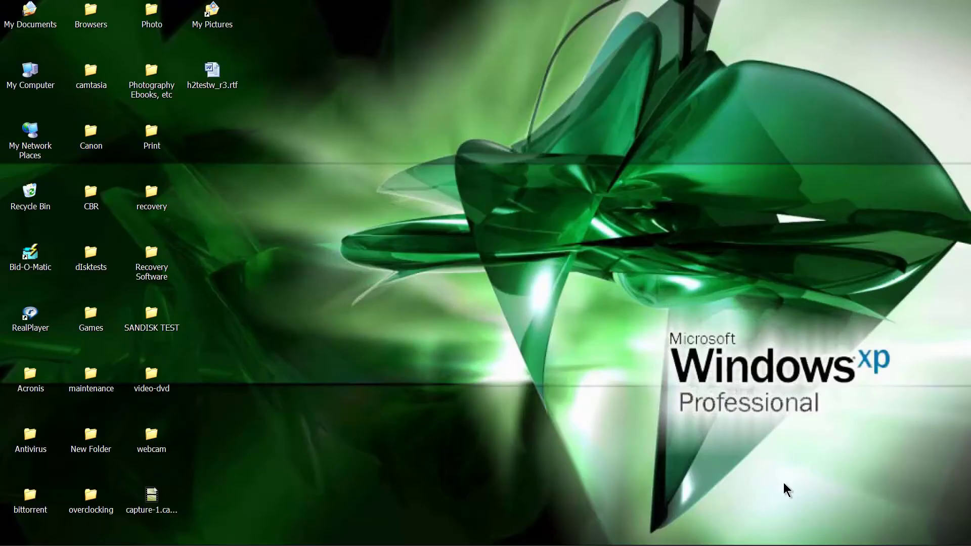
Step: Launch Flash Memory Toolkit from the dIsktests folder and start a write and read Error Scan on drive L: with the write function enabled
{"action": "double_click", "coordinate": [90, 254]}
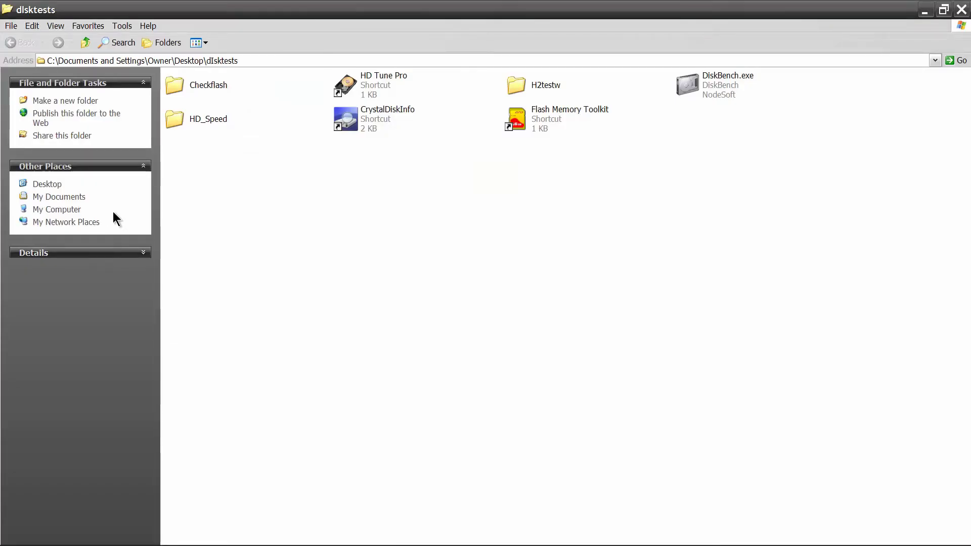
{"action": "double_click", "coordinate": [518, 124]}
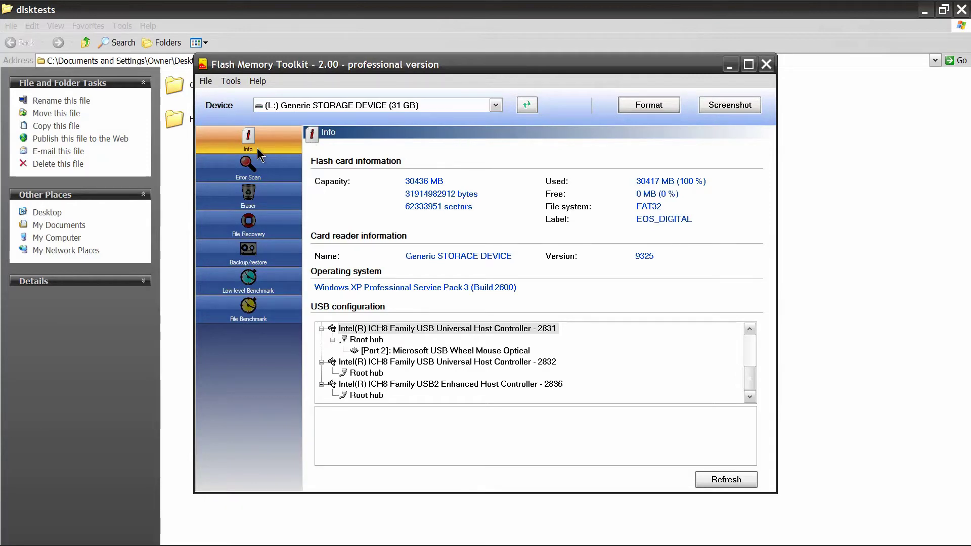
{"action": "left_click", "coordinate": [256, 169]}
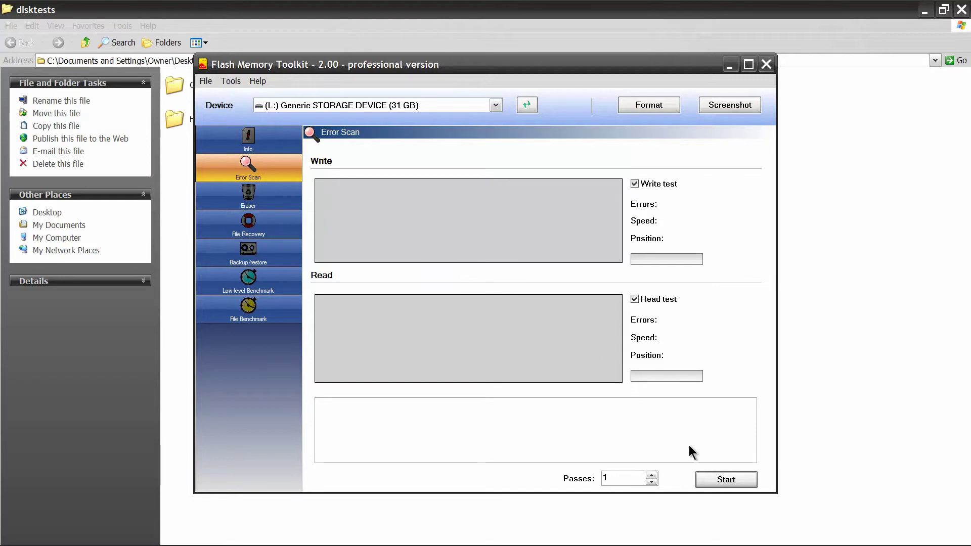
{"action": "left_click", "coordinate": [725, 479]}
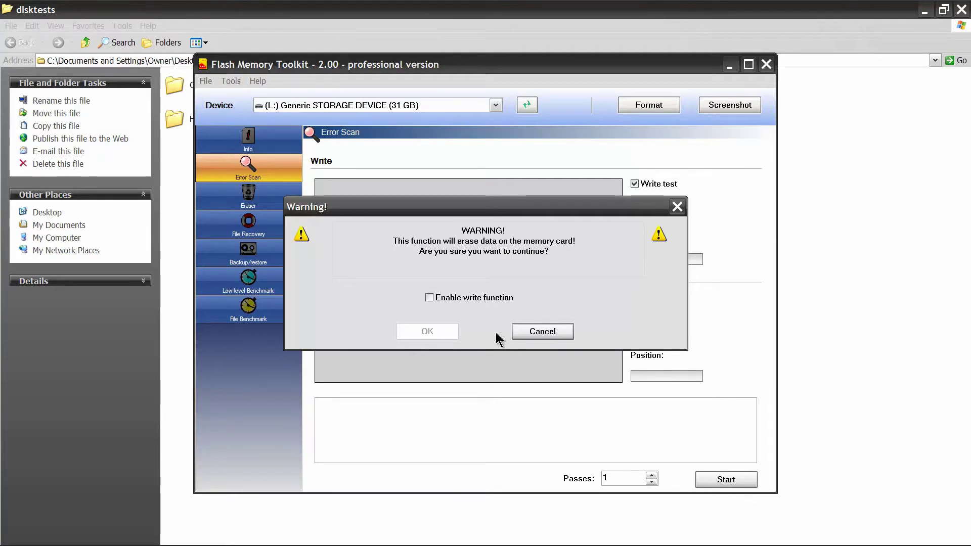
{"action": "left_click", "coordinate": [433, 300]}
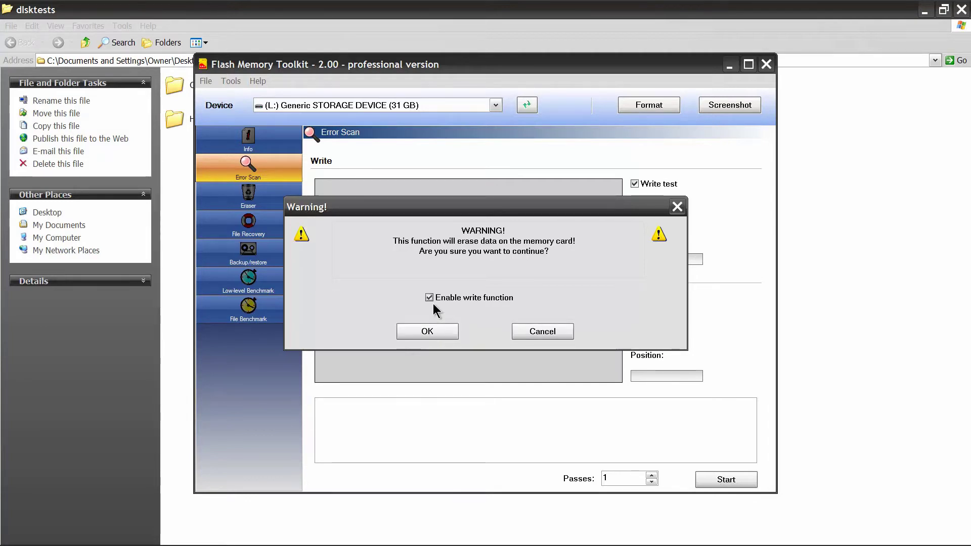
{"action": "left_click", "coordinate": [436, 331]}
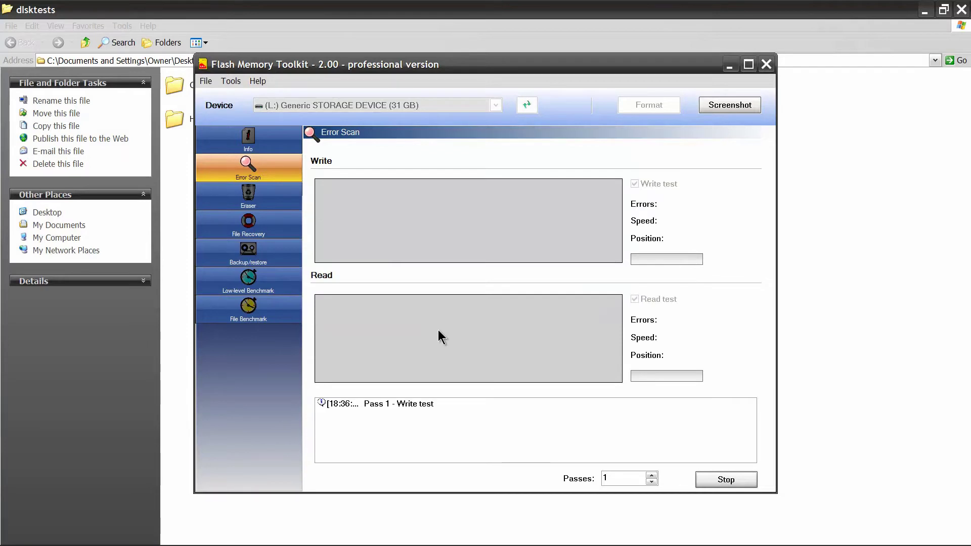
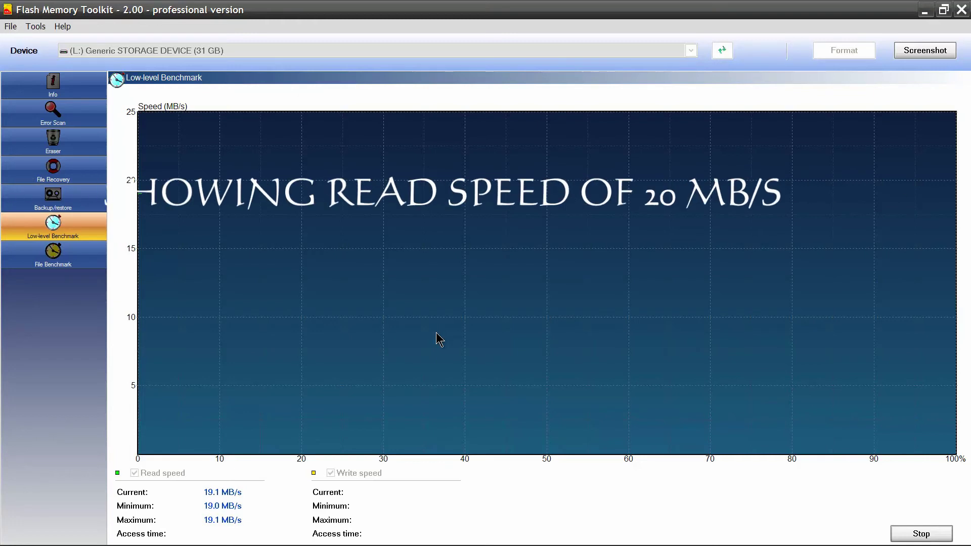
Step: Run the File Benchmark on the 31 GB storage device L:
{"action": "mouse_move", "coordinate": [426, 544]}
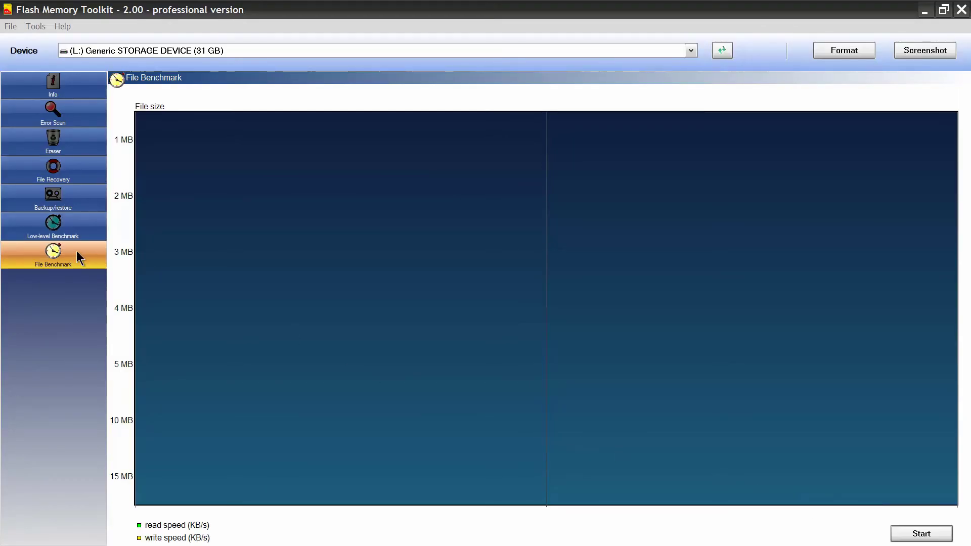
{"action": "left_click", "coordinate": [912, 535]}
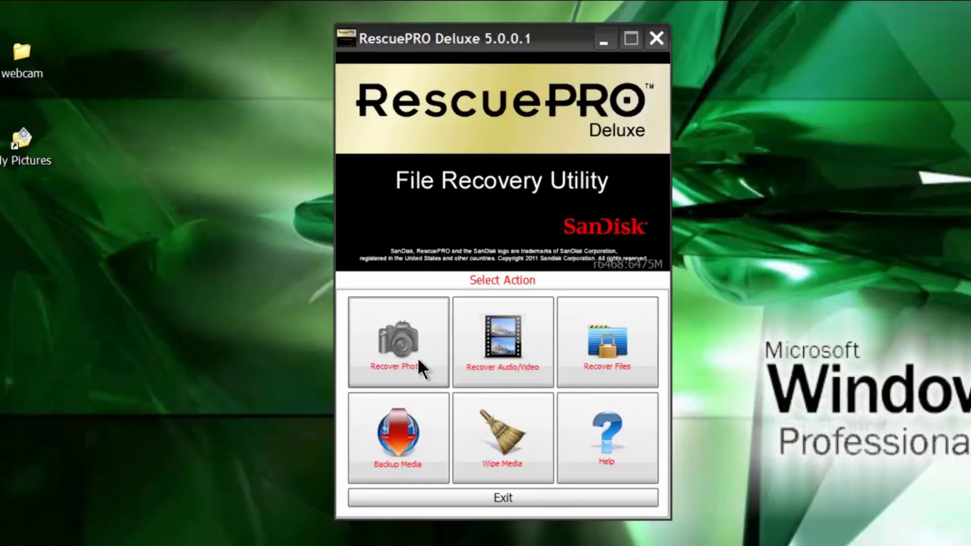
Step: Start a photo recovery scan of L: (EOS_DIGITAL) in RescuePRO Deluxe, deleting the temporary files from the earlier session
{"action": "left_click", "coordinate": [413, 357]}
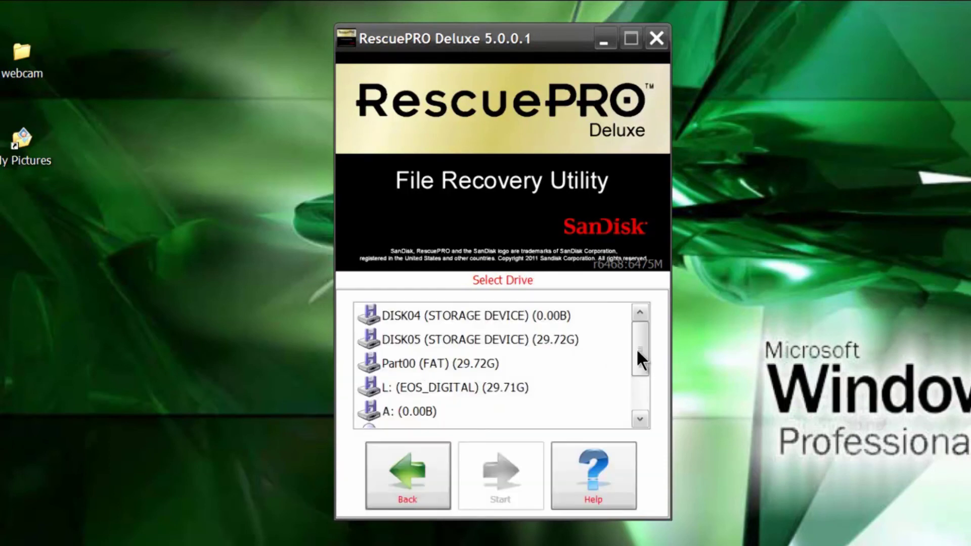
{"action": "left_click", "coordinate": [468, 384]}
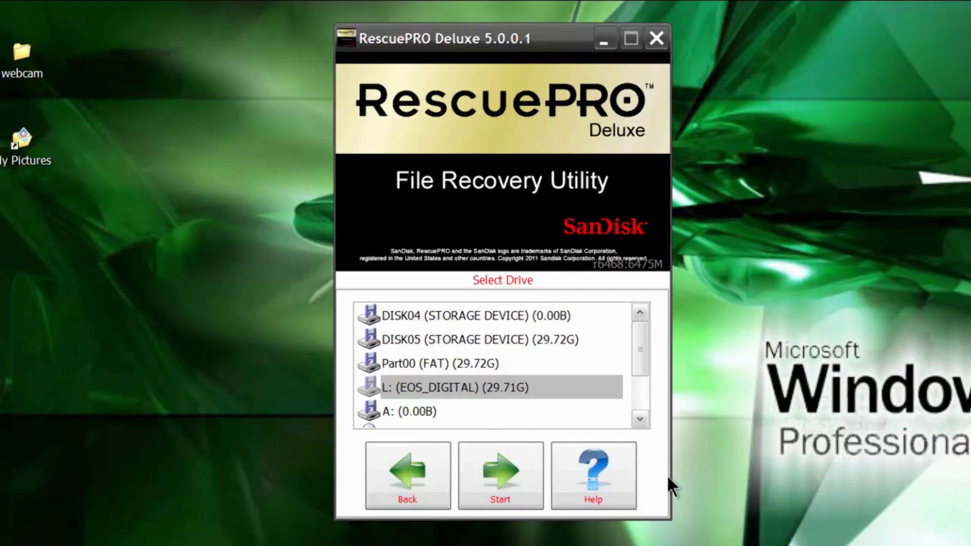
{"action": "left_click", "coordinate": [511, 475]}
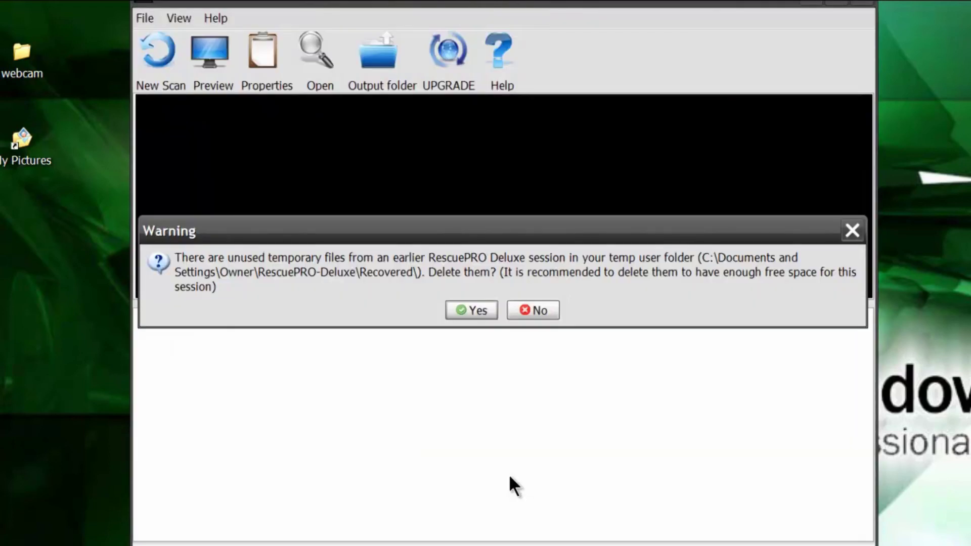
{"action": "left_click", "coordinate": [475, 309]}
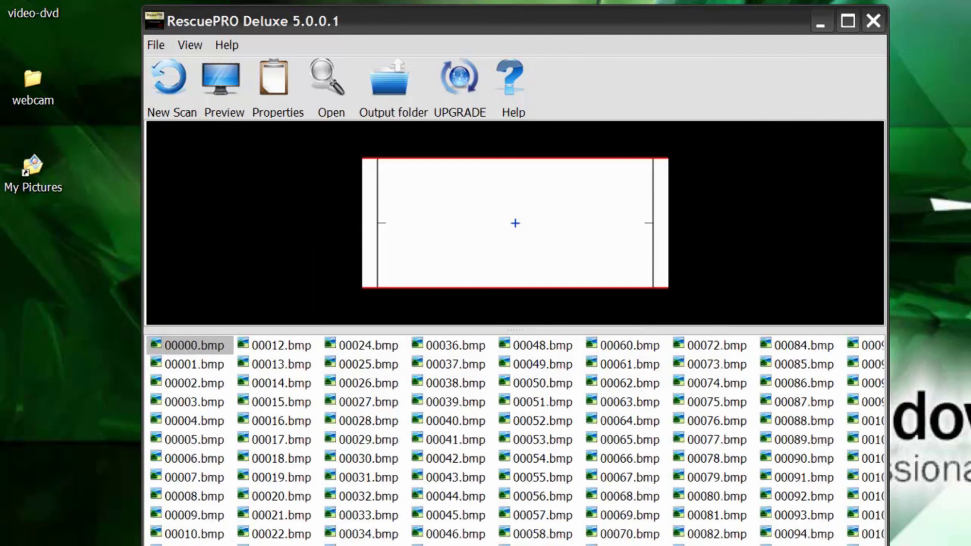
Step: Preview the recovered images one after another from 00000.bmp onward and maximize the recovery window
{"action": "key", "text": "Down"}
{"action": "key", "text": "Down"}
{"action": "key", "text": "Down"}
{"action": "key", "text": "Down"}
{"action": "key", "text": "Down"}
{"action": "key", "text": "Down"}
{"action": "key", "text": "Down"}
{"action": "key", "text": "Down"}
{"action": "key", "text": "Down"}
{"action": "key", "text": "Down"}
{"action": "key", "text": "Down"}
{"action": "key", "text": "Down"}
{"action": "key", "text": "Down"}
{"action": "key", "text": "Down"}
{"action": "key", "text": "Down"}
{"action": "key", "text": "Down"}
{"action": "key", "text": "Down"}
{"action": "key", "text": "Down"}
{"action": "key", "text": "Down"}
{"action": "key", "text": "Down"}
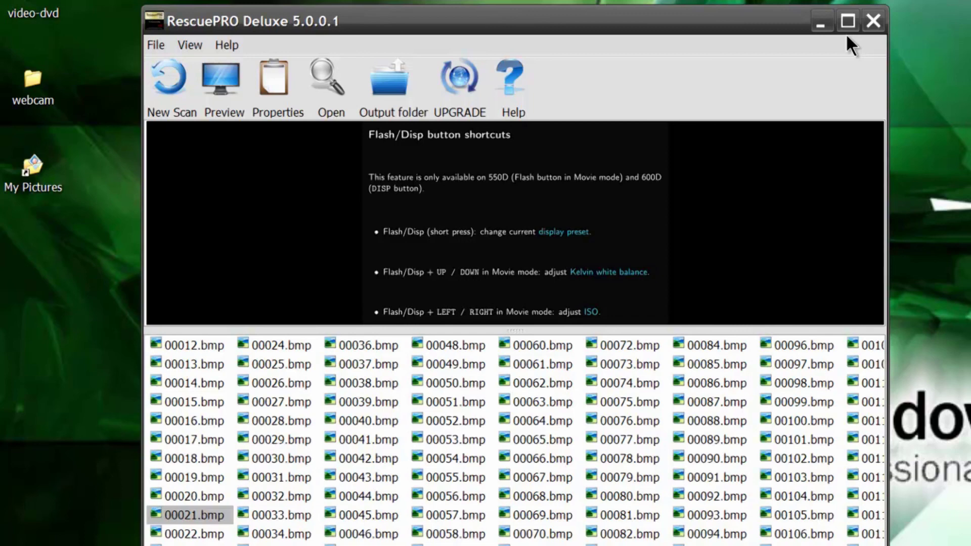
{"action": "left_click", "coordinate": [848, 22]}
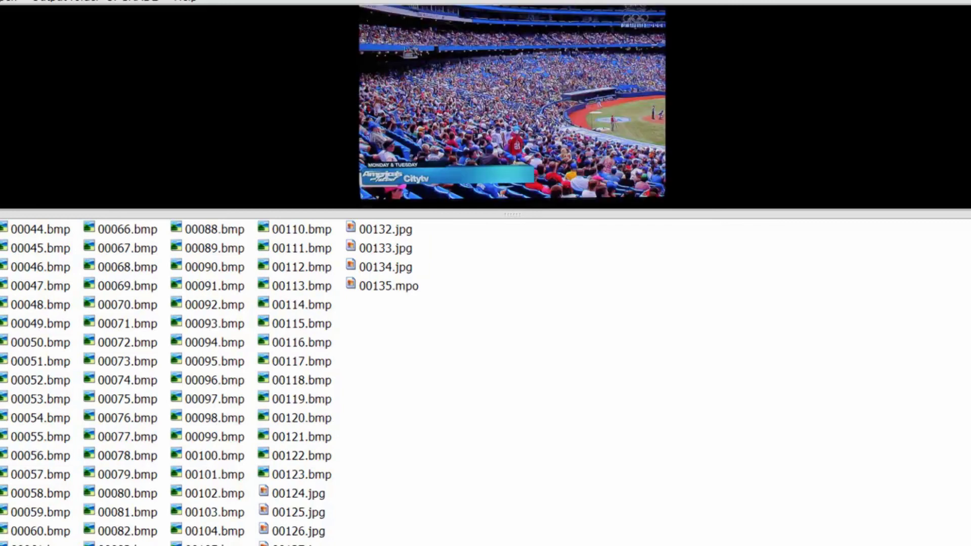
Step: Inspect the recovered files and the location of the Recovered\0 output folder, and close the folder window
{"action": "key", "text": "alt+Tab"}
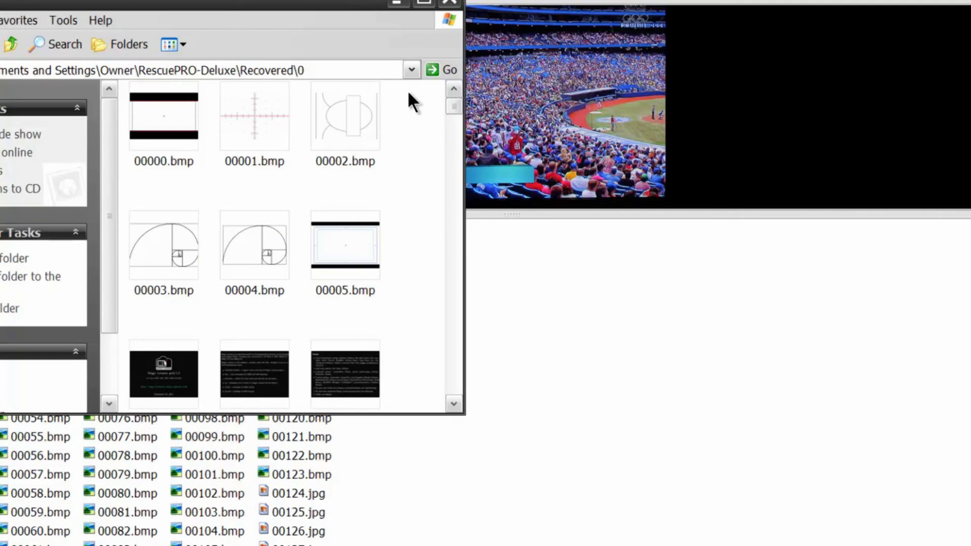
{"action": "left_click", "coordinate": [410, 70]}
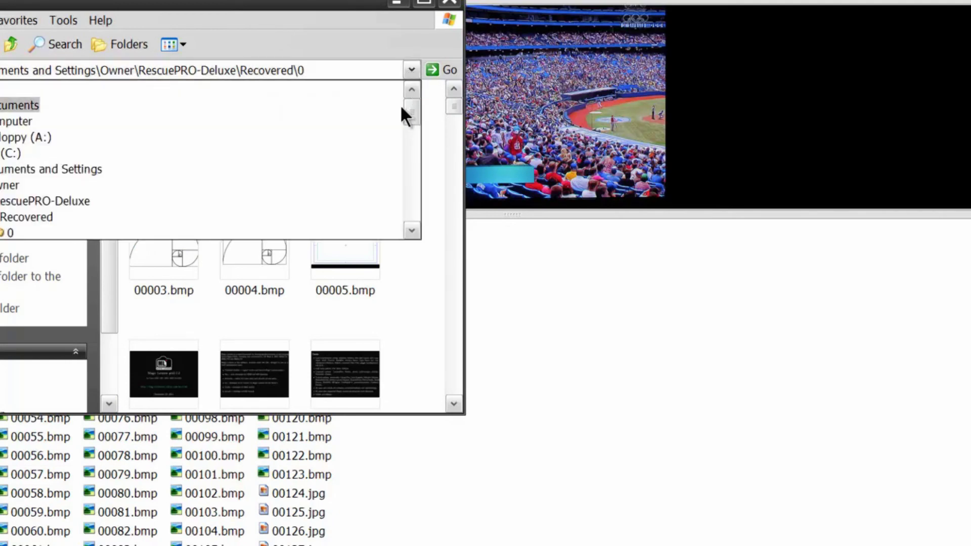
{"action": "left_click", "coordinate": [29, 84]}
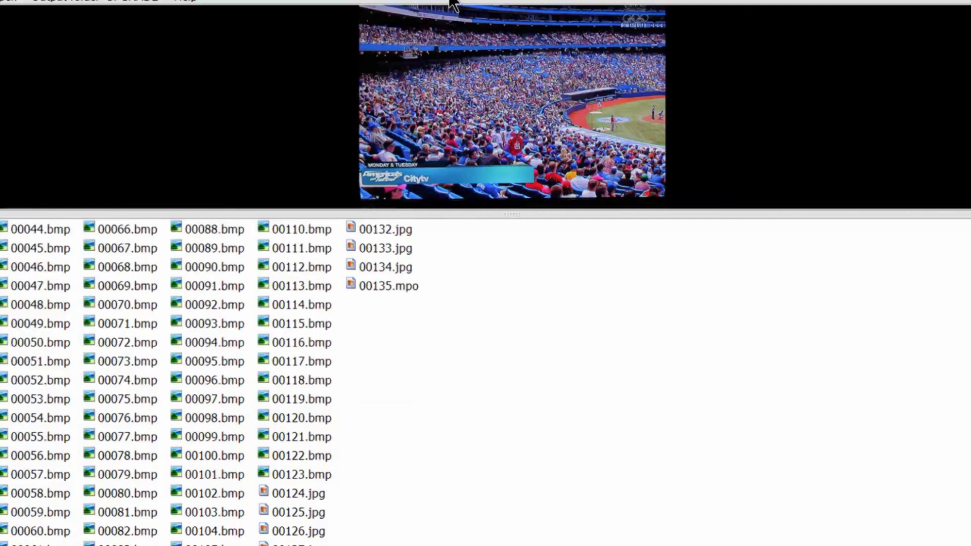
{"action": "left_click", "coordinate": [449, 3]}
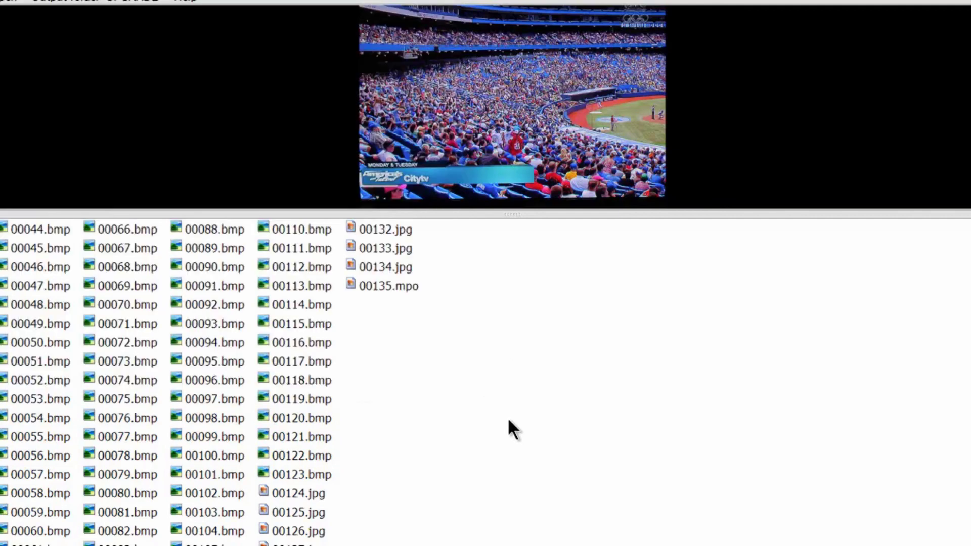